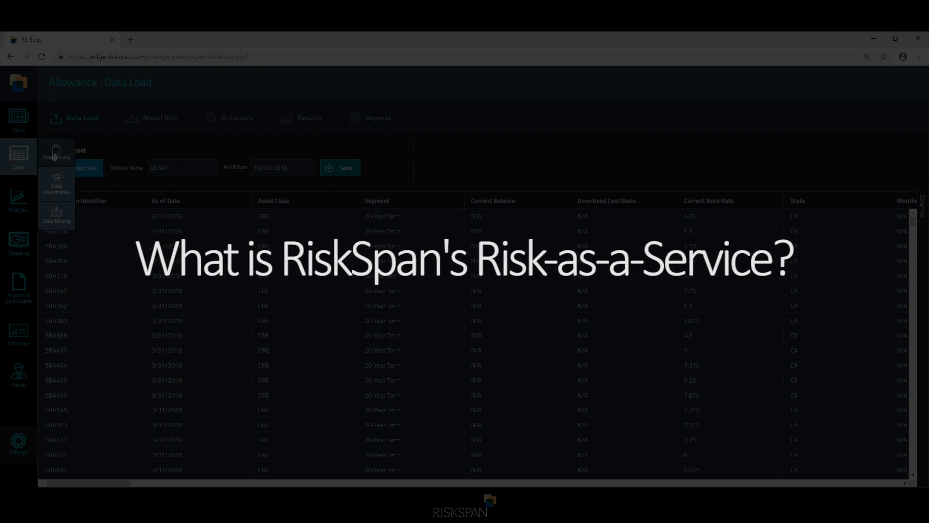
Open the Data library and expand the Mortgage, Other Asset Class and Exchange Traded categories
left_click(55, 156)
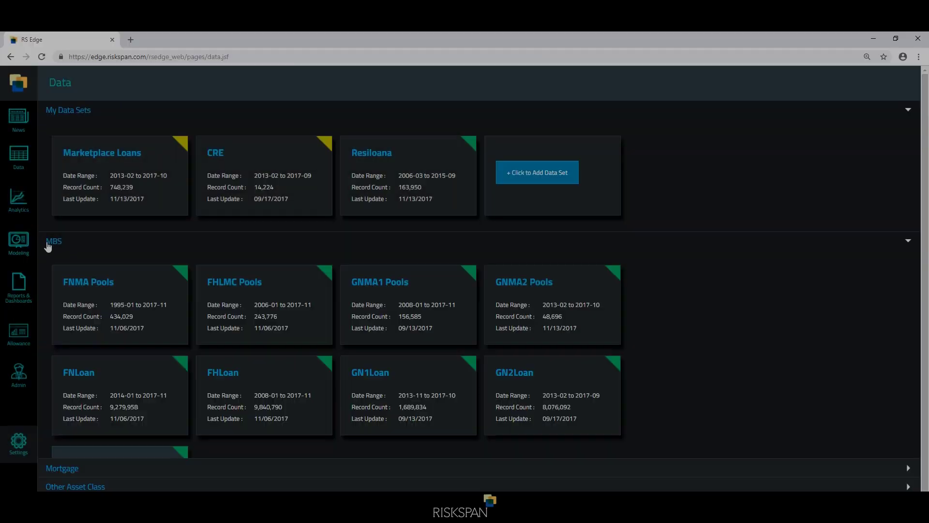
scroll(51, 295, "down", 2)
left_click(47, 447)
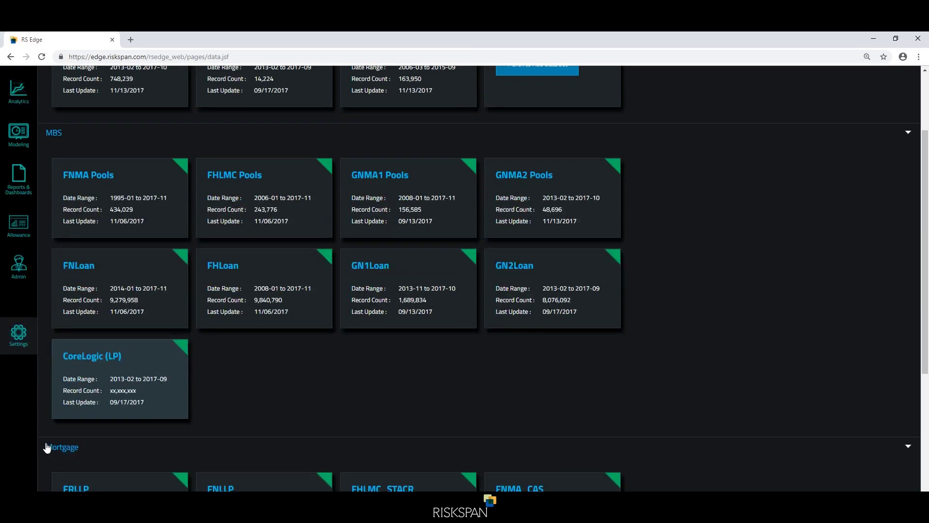
scroll(47, 446, "down", 5)
left_click(46, 466)
scroll(45, 469, "down", 4)
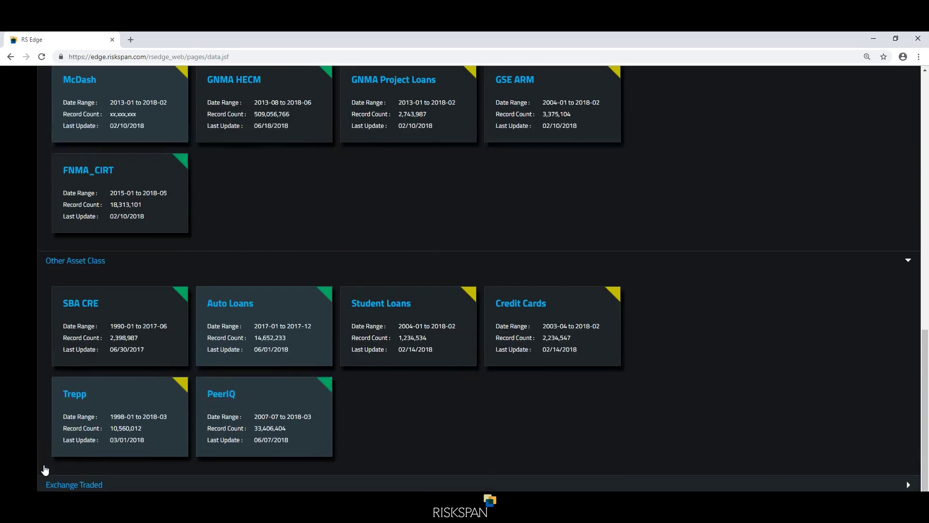
left_click(45, 484)
scroll(43, 482, "down", 2)
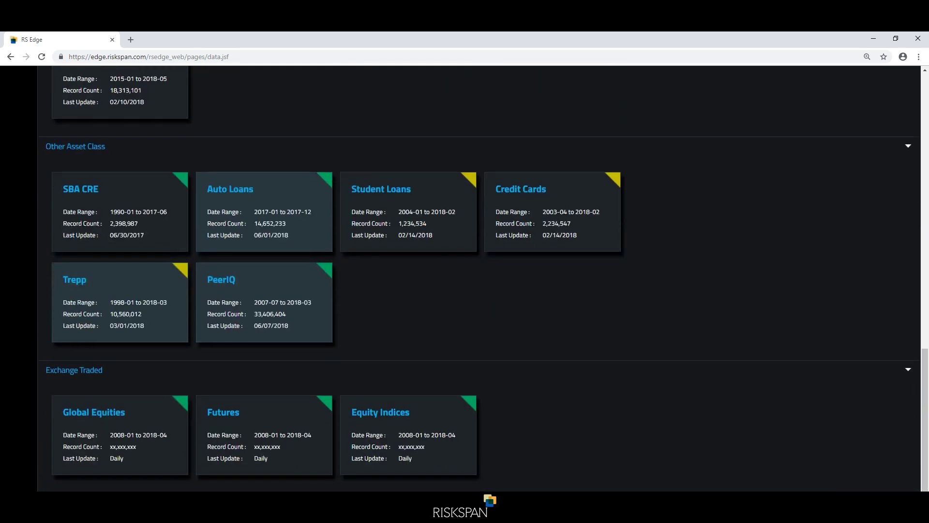
scroll(480, 279, "down", 2)
scroll(70, 276, "up", 15)
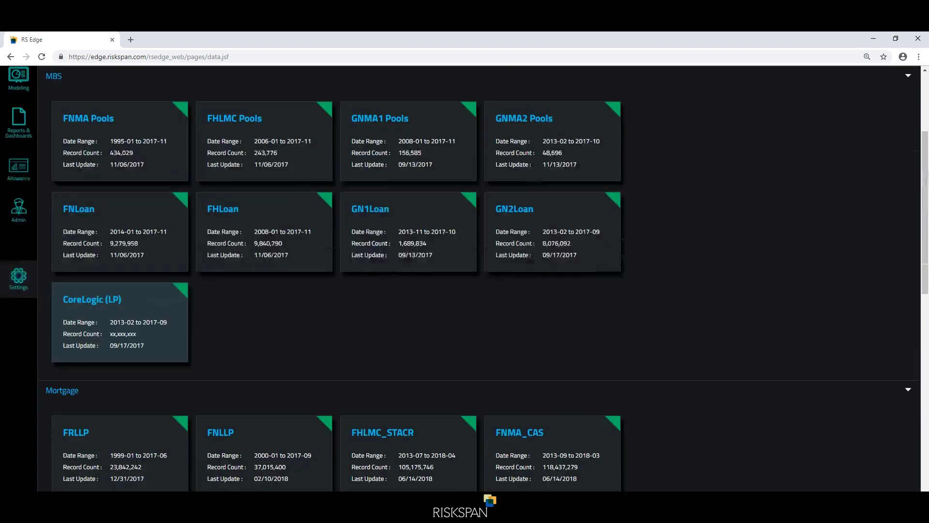
Collapse the My Data Sets, MBS, Mortgage, Other Asset Class, Exchange Traded and Other Data categories
left_click(43, 116)
left_click(42, 132)
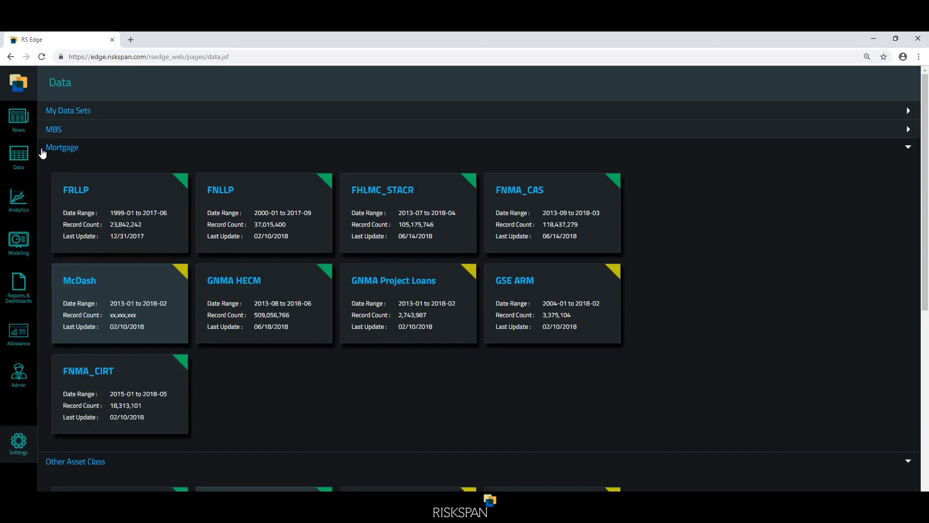
left_click(43, 149)
left_click(42, 168)
left_click(43, 186)
left_click(44, 205)
Open the Whole Loans portfolio dashboard, show the Prepayments chart's print/download options, and scroll the rates table
mouse_move(33, 204)
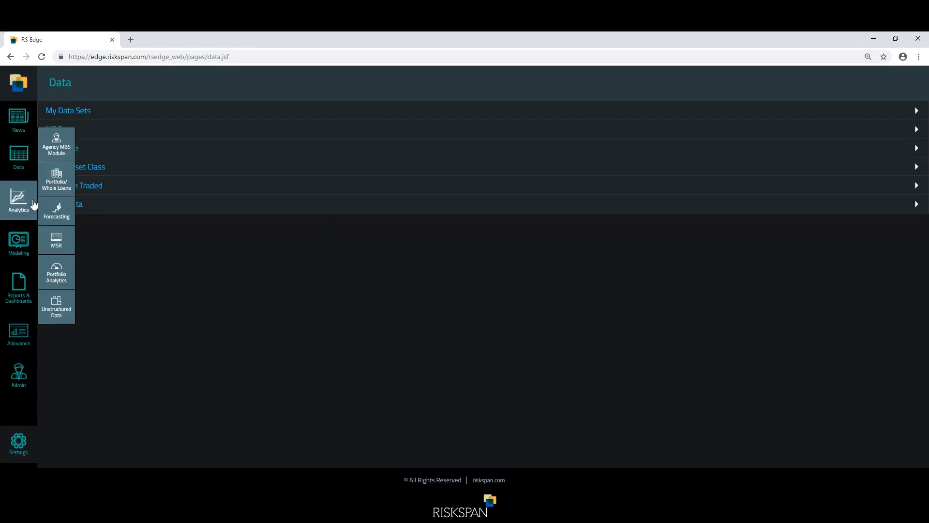
left_click(47, 193)
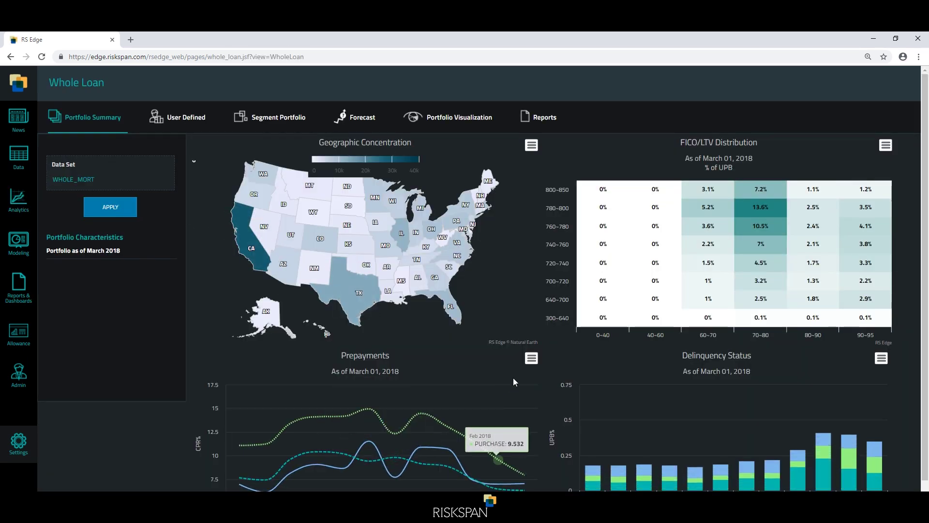
left_click(531, 359)
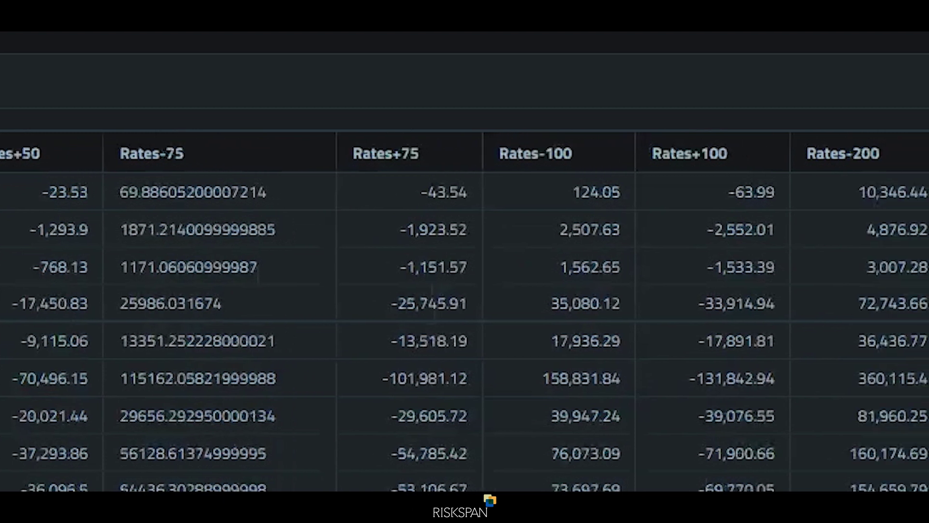
scroll(465, 310, "right", 15)
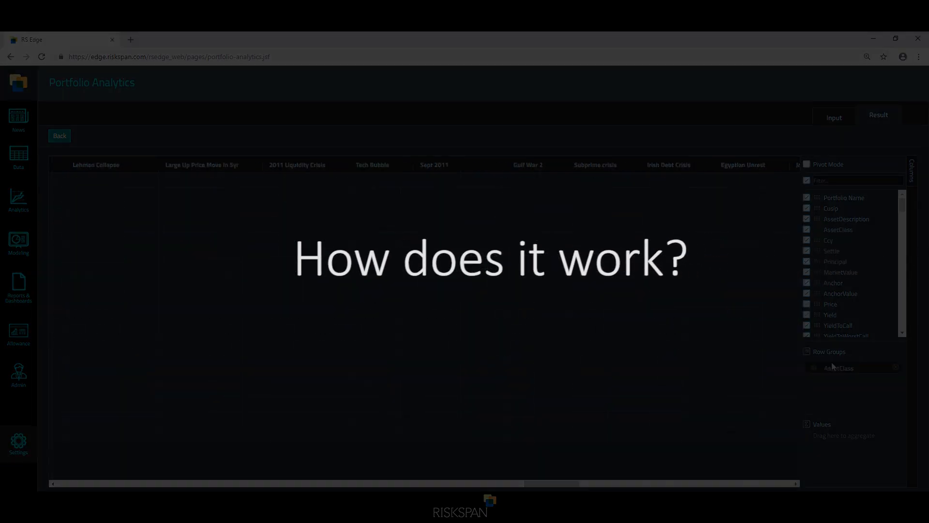
Add Subprime crisis, 2011 Liquidity Crisis and Tech Bubble as summed values and enable Pivot Mode
left_click_drag(902, 213, 905, 294)
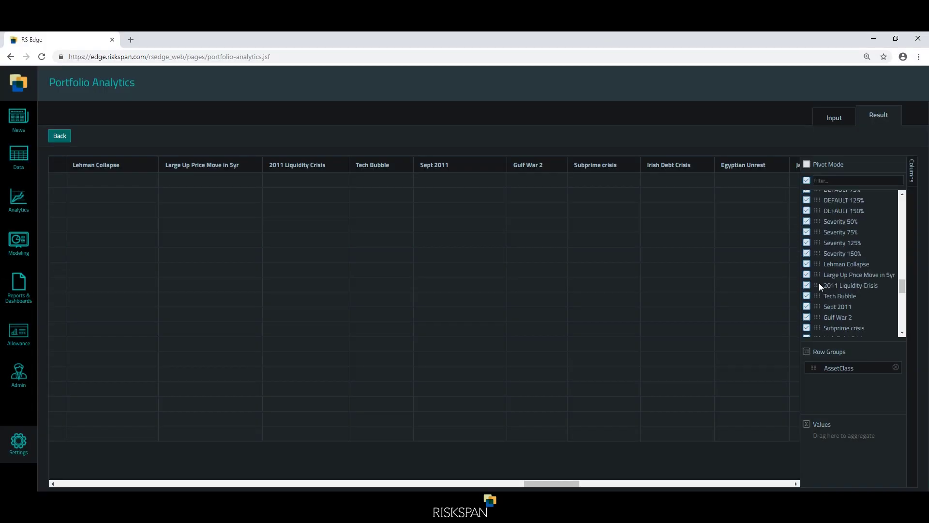
left_click_drag(819, 283, 832, 419)
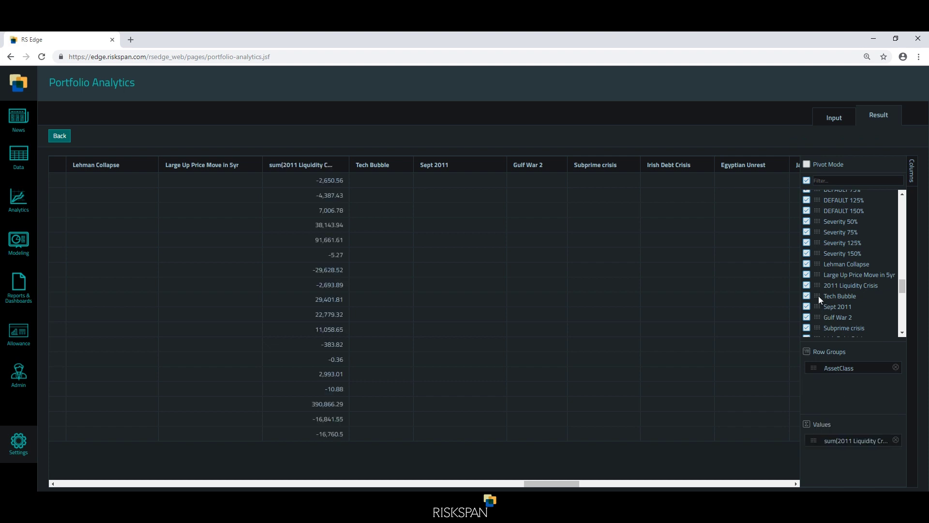
left_click_drag(818, 295, 844, 387)
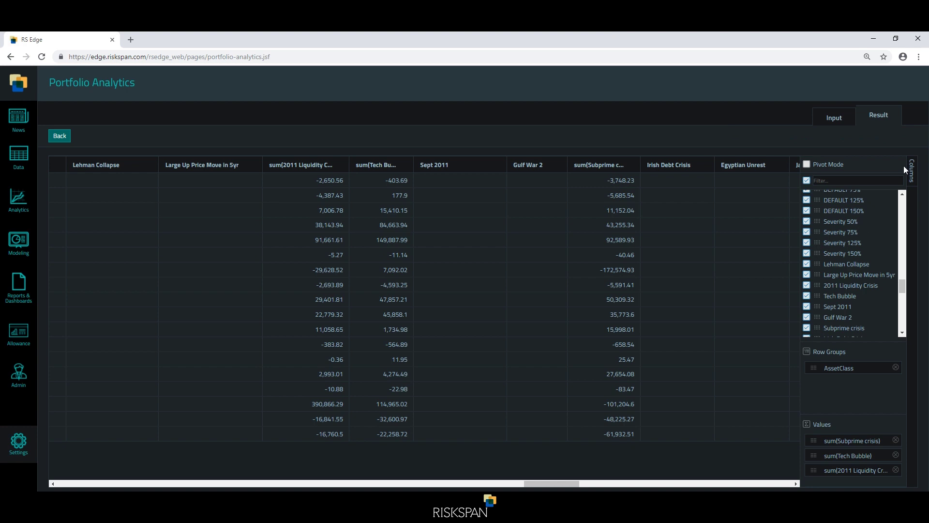
left_click(807, 164)
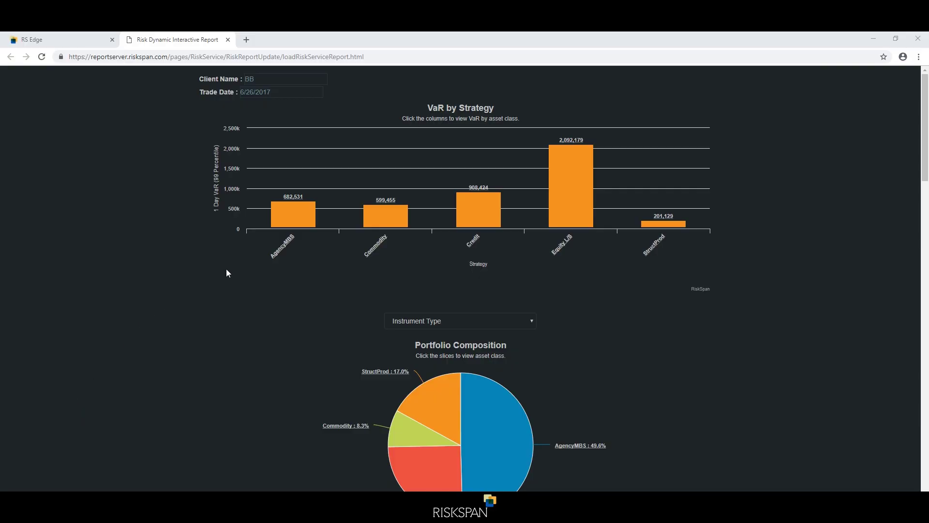
Drill into Equity L/S VaR and the StructProd pie slice, restoring each chart afterwards
left_click(562, 218)
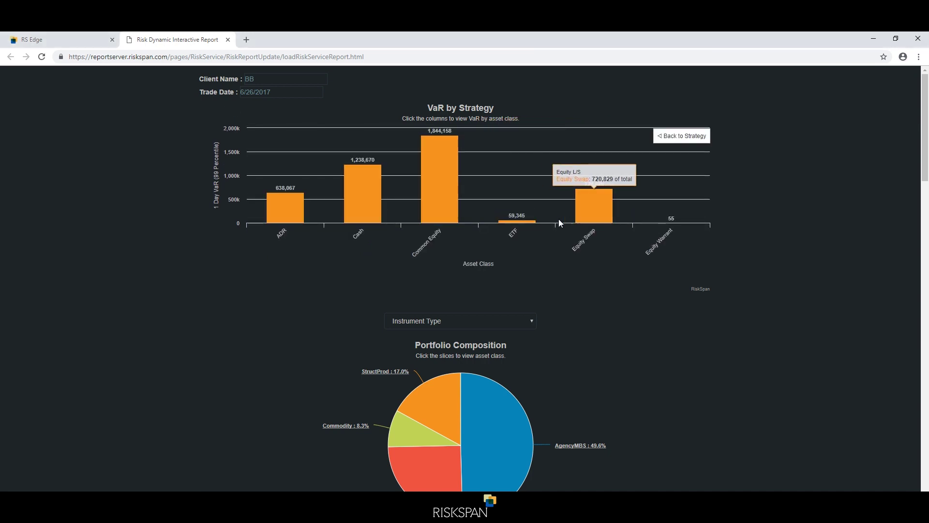
left_click(707, 139)
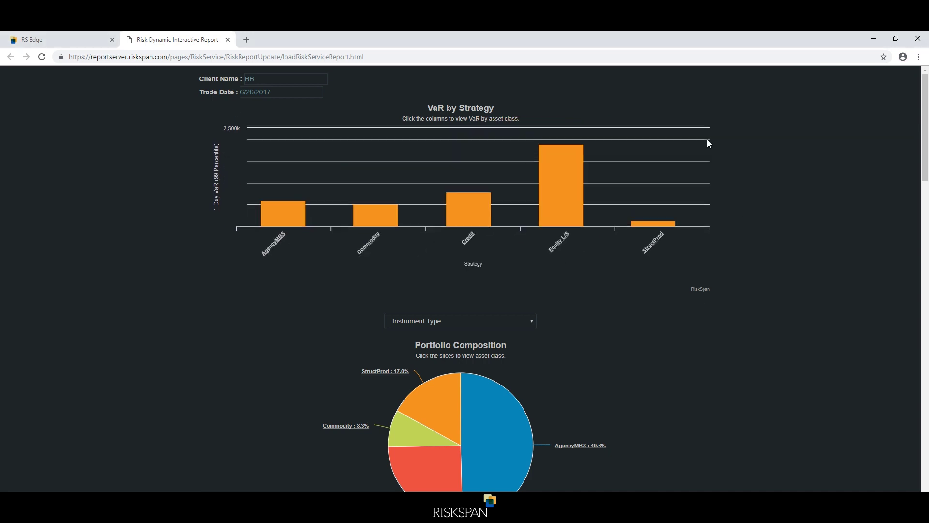
scroll(748, 248, "down", 3)
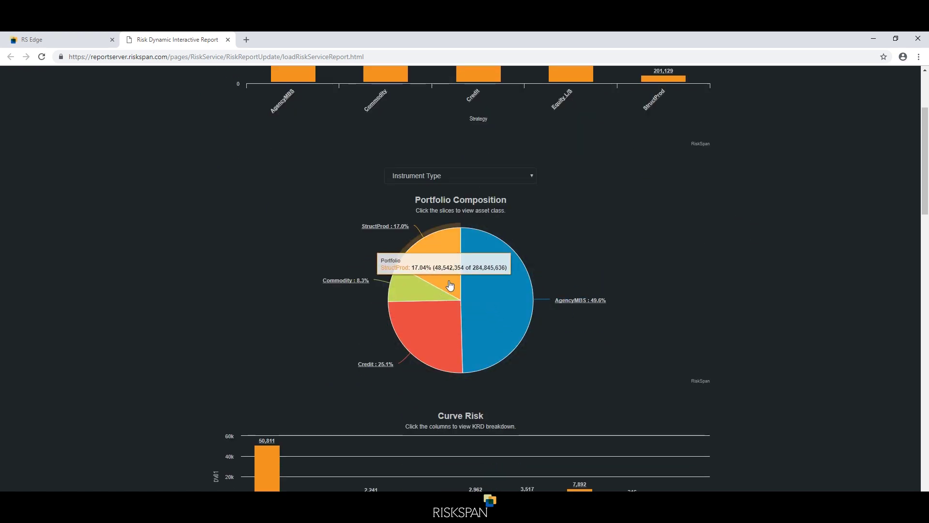
left_click(418, 300)
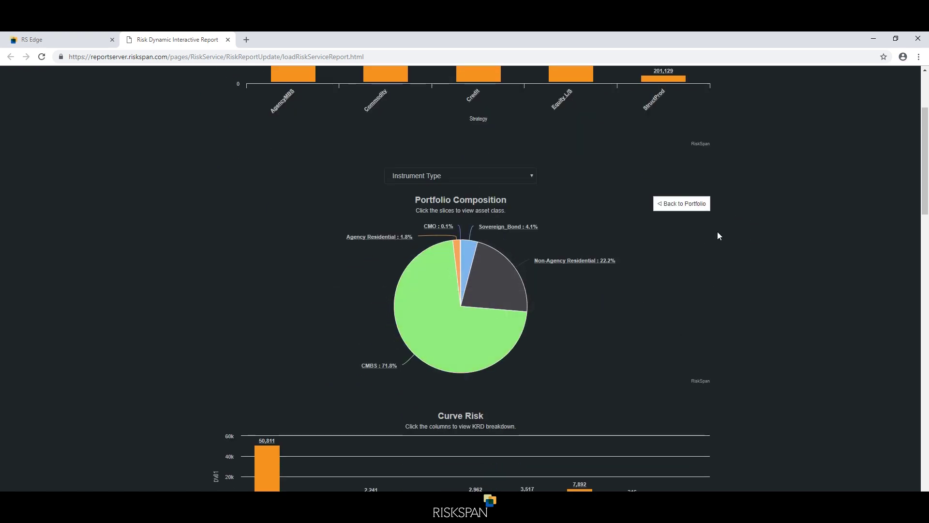
left_click(706, 204)
scroll(815, 270, "down", 6)
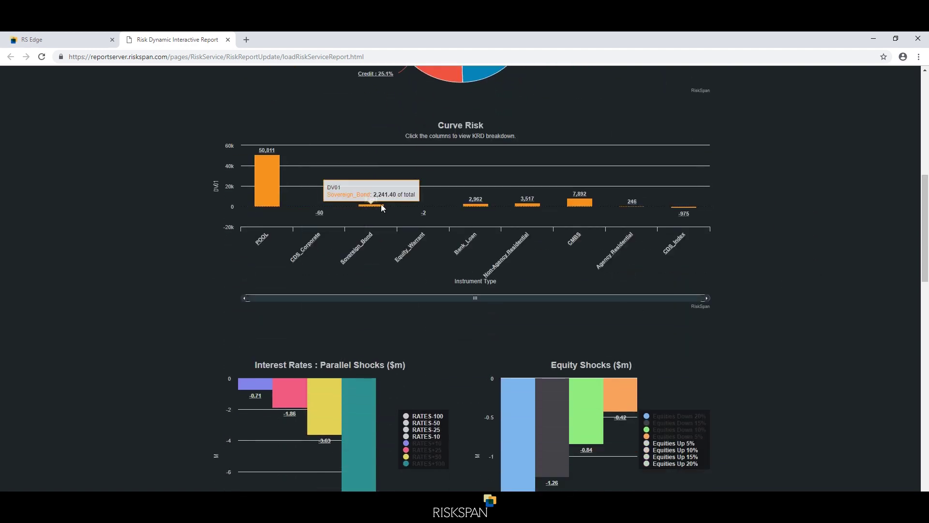
View the Bank_Loan key-rate breakdown, then return Curve Risk to DV01 by instrument type
left_click(469, 206)
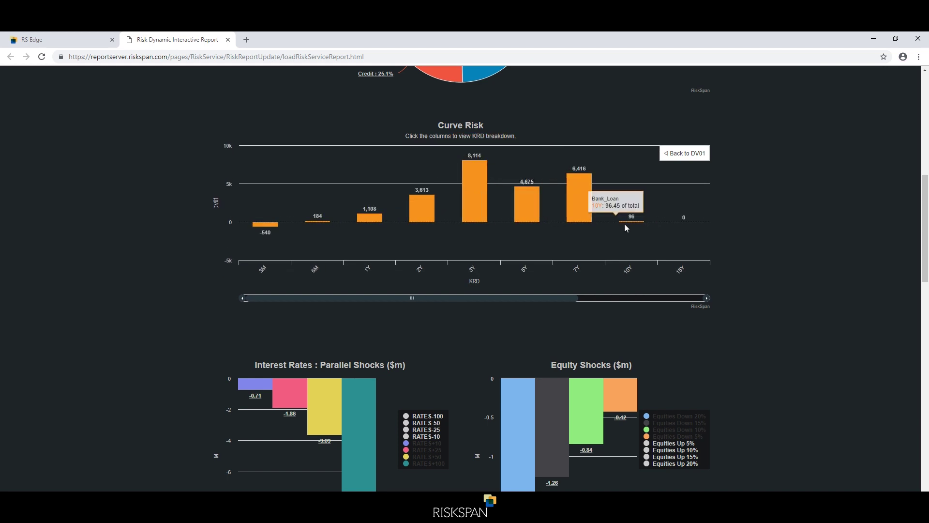
left_click(697, 157)
scroll(755, 222, "down", 5)
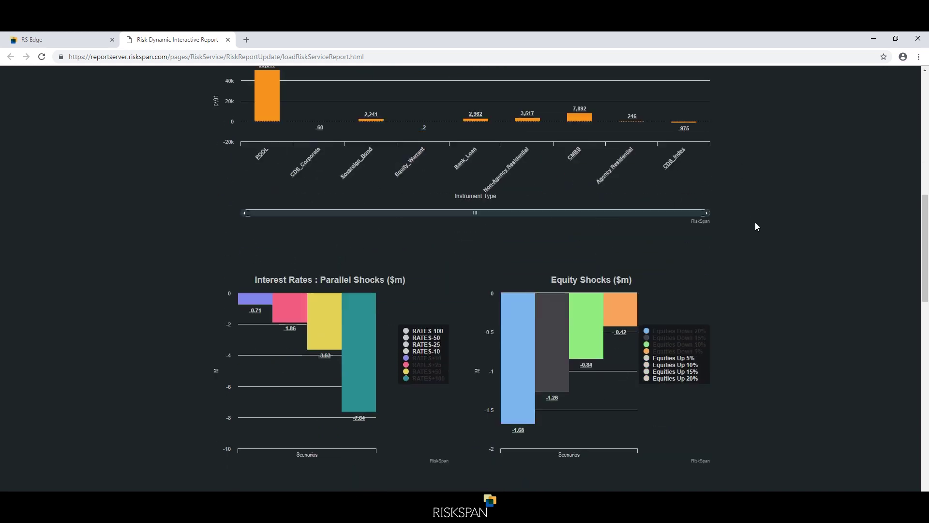
Show the Equities Up 5%, 10%, 15% and 20% scenario bars in the equity shock chart
left_click(697, 201)
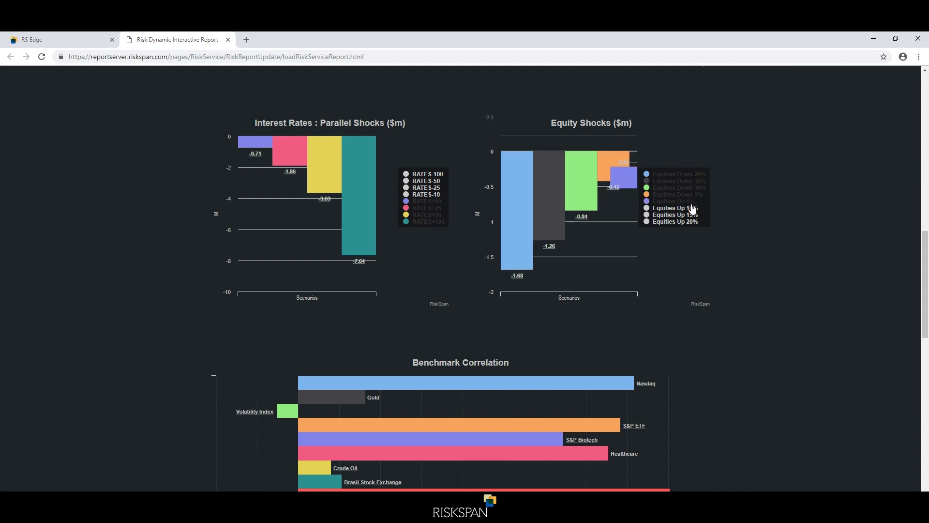
left_click(690, 207)
left_click(691, 215)
left_click(691, 222)
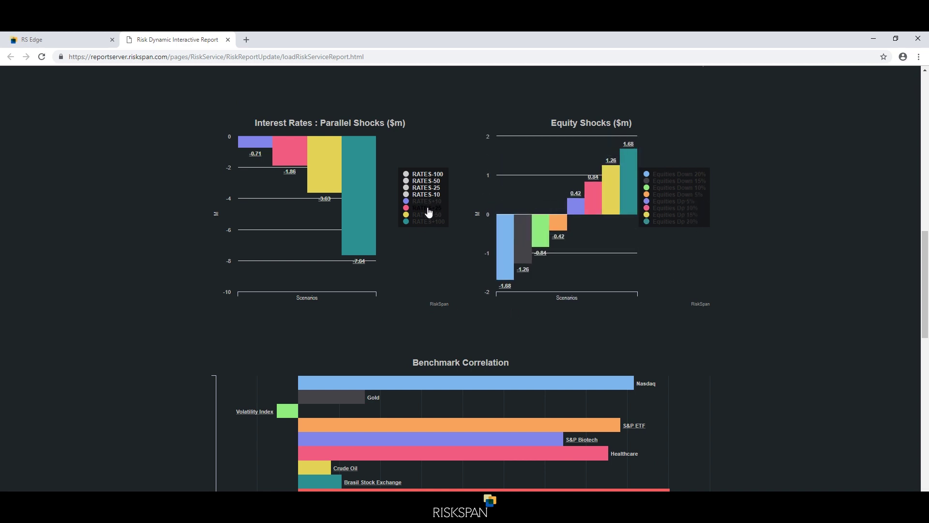
Show the RATES-25, RATES-50 and RATES-100 parallel shock bars
left_click(425, 188)
left_click(427, 181)
left_click(426, 174)
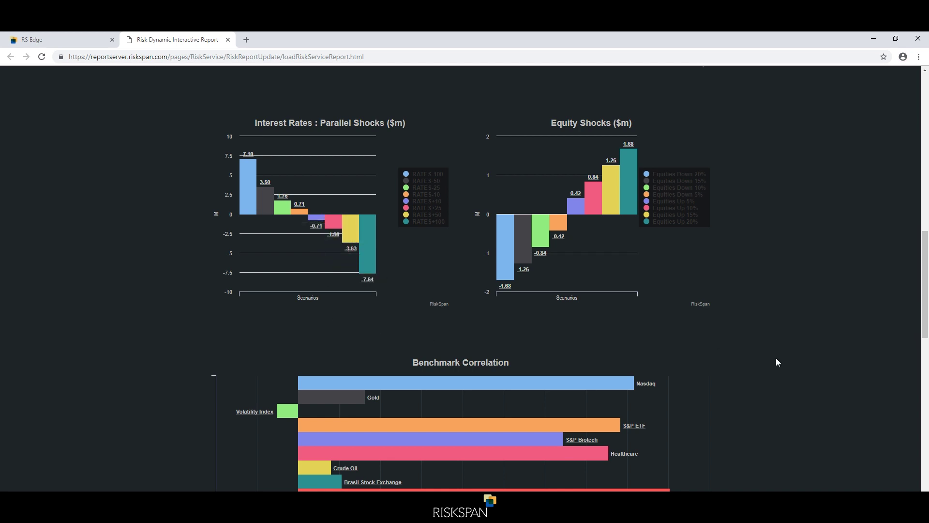
Add 2013 Rates SellOff, Yuan Deval, Factormageddon and Brexit to the Historical Scenarios chart
scroll(777, 359, "down", 4)
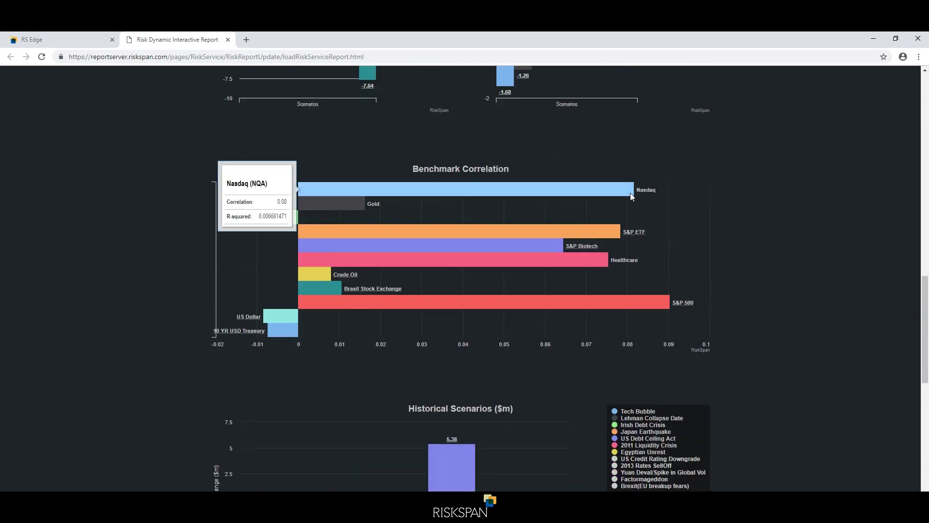
mouse_move(561, 247)
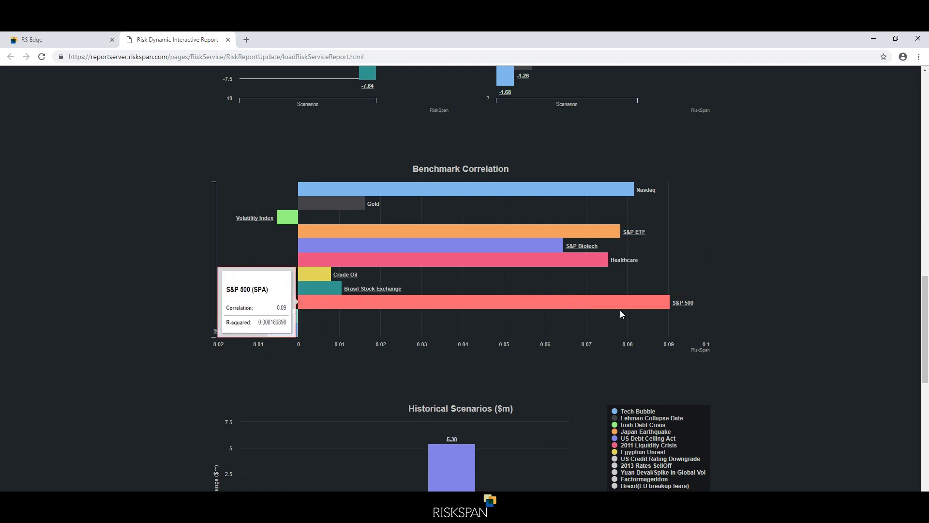
scroll(751, 324, "down", 5)
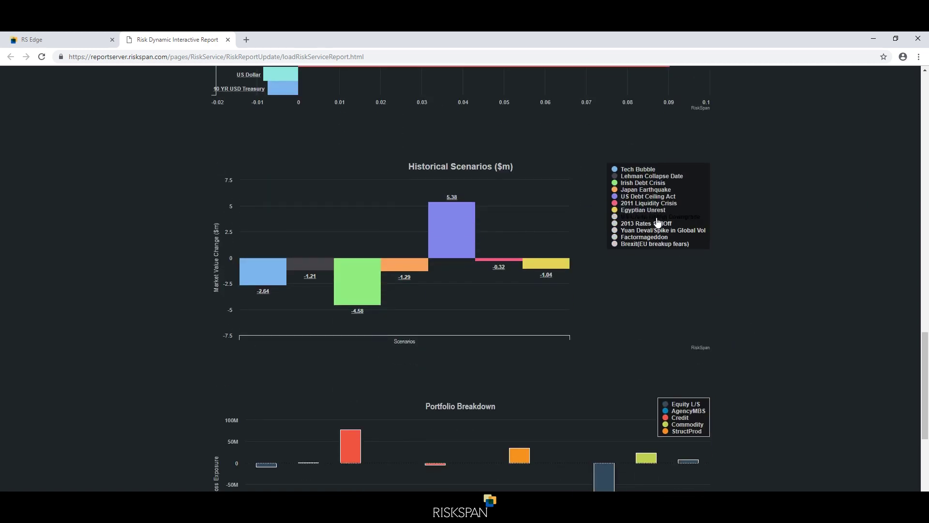
left_click(658, 223)
left_click(658, 230)
left_click(658, 237)
left_click(663, 244)
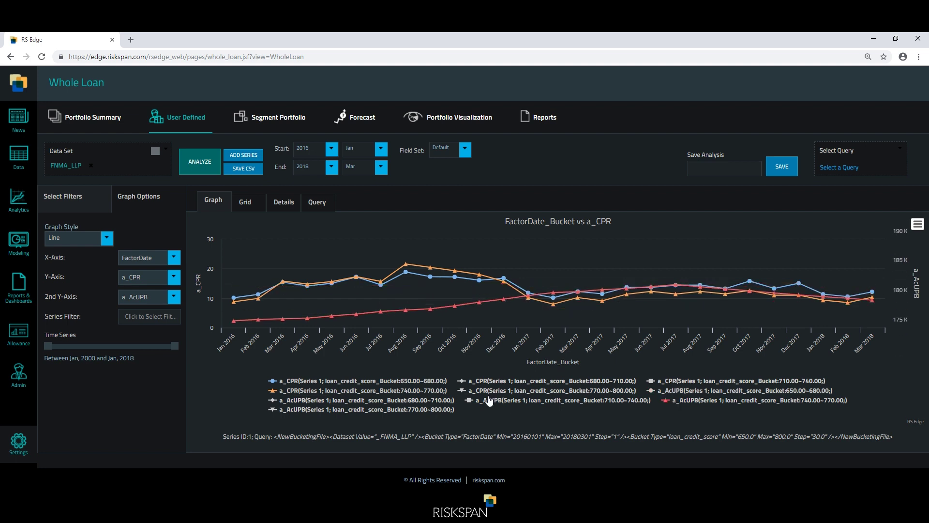
Swap the a_CPR 740–770 series for 770–800, browse the Grid tab, and select the query XML
left_click(448, 390)
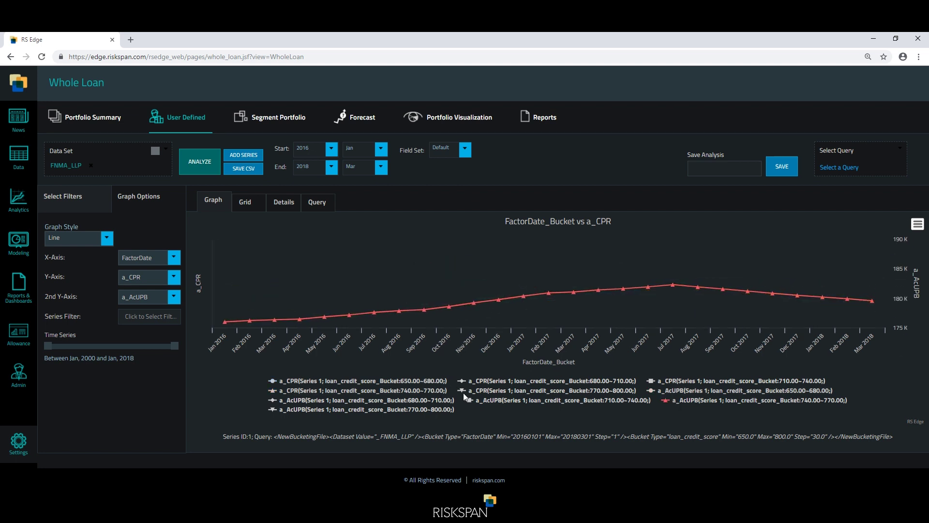
left_click(559, 392)
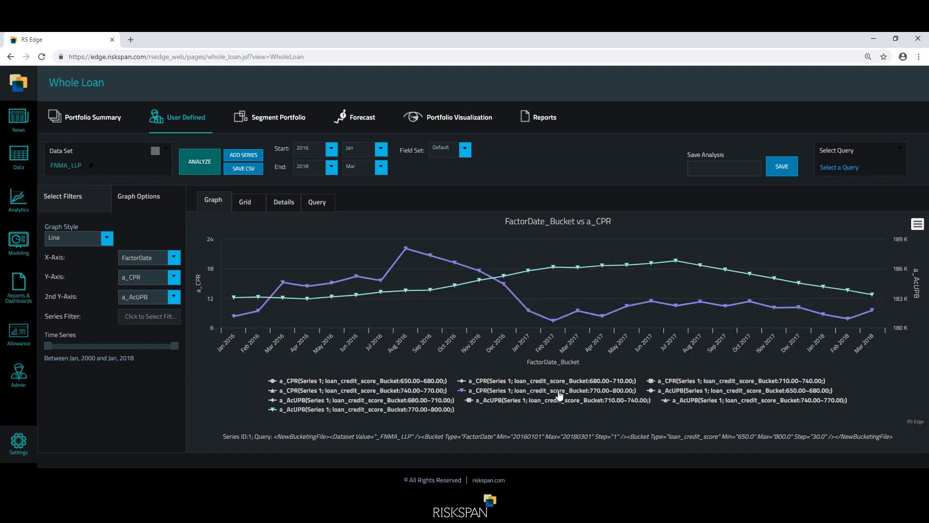
left_click(247, 202)
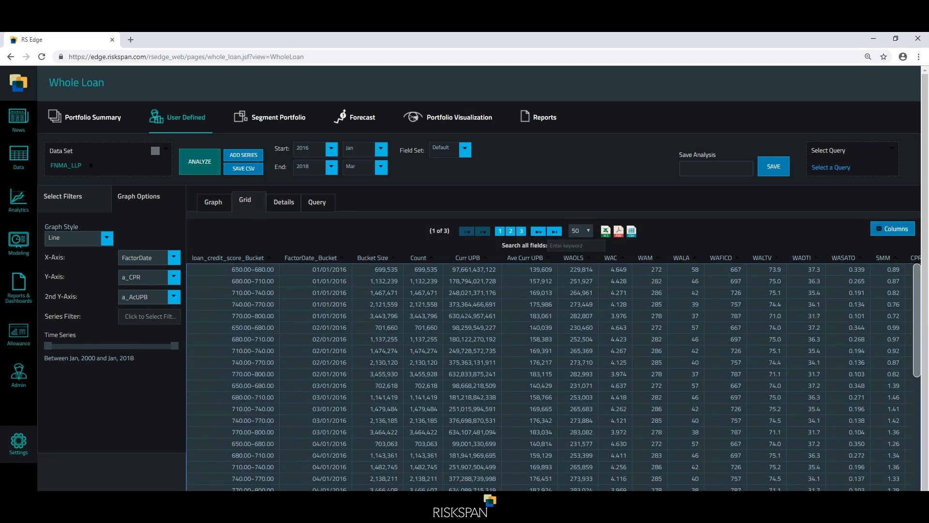
scroll(554, 373, "right", 15)
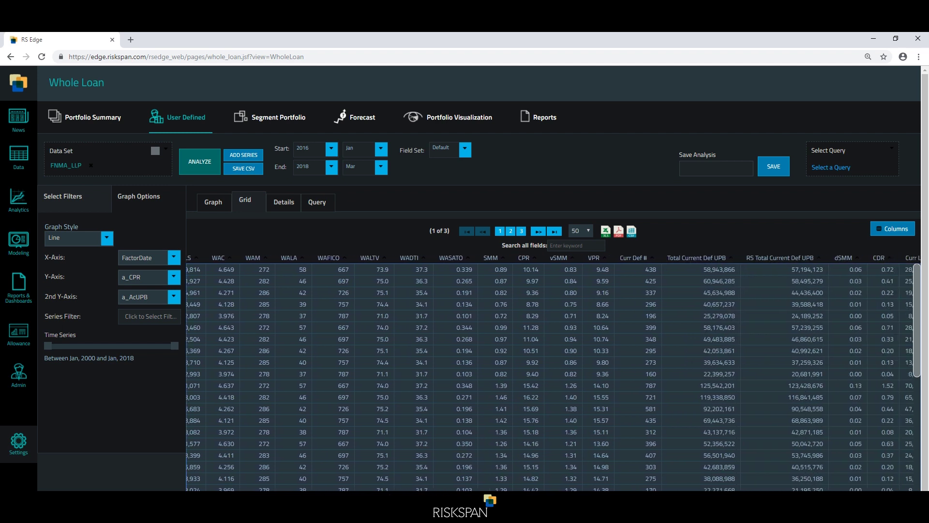
scroll(554, 373, "right", 10)
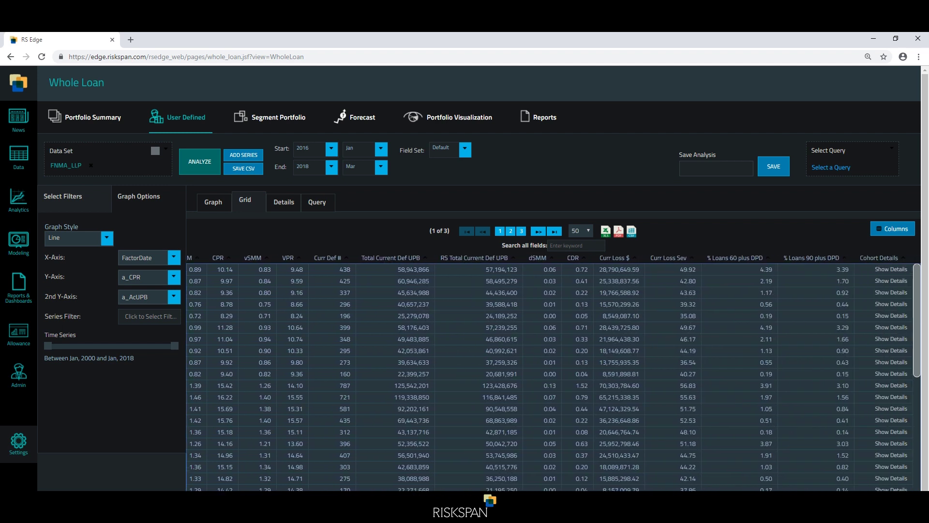
left_click(317, 202)
left_click_drag(284, 236, 857, 236)
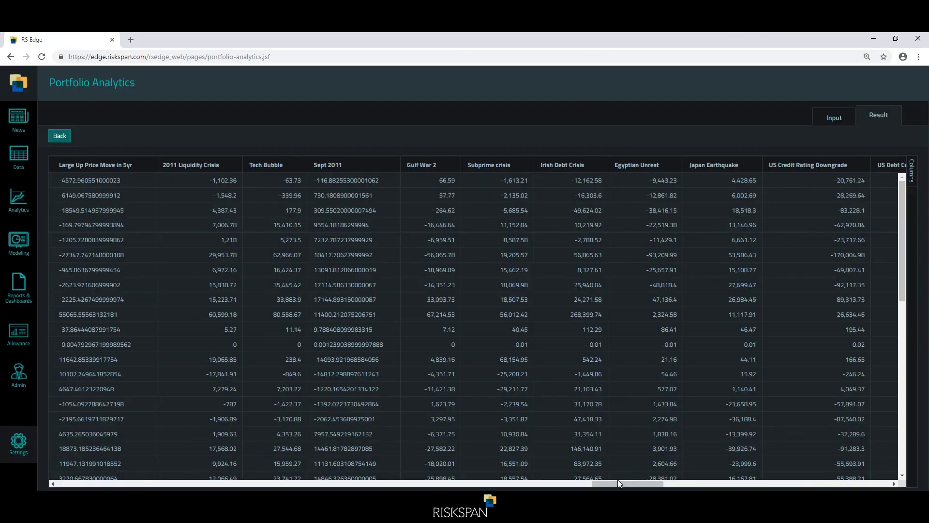
Group the results by AssetClass, sum the scenario columns including 2011 Liquidity Crisis, and enable Pivot Mode
left_click(912, 180)
left_click_drag(827, 360, 827, 362)
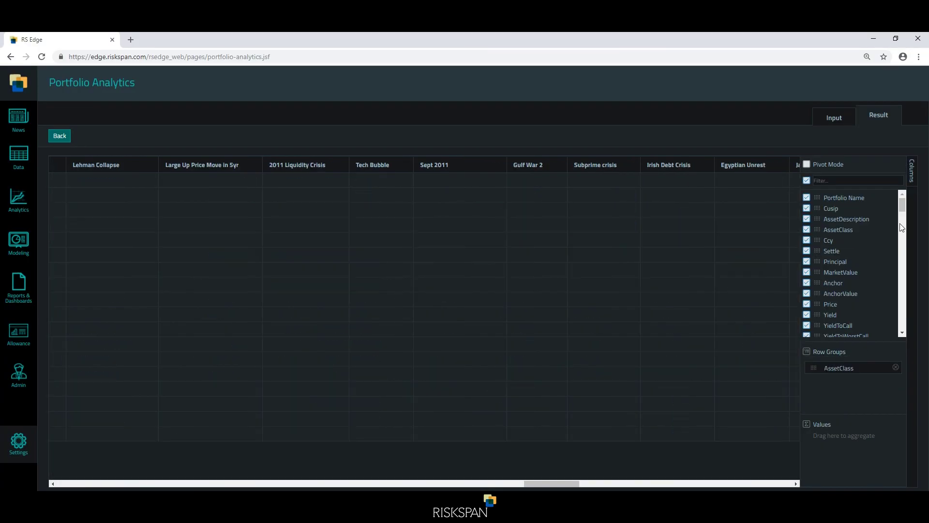
left_click_drag(901, 208, 905, 295)
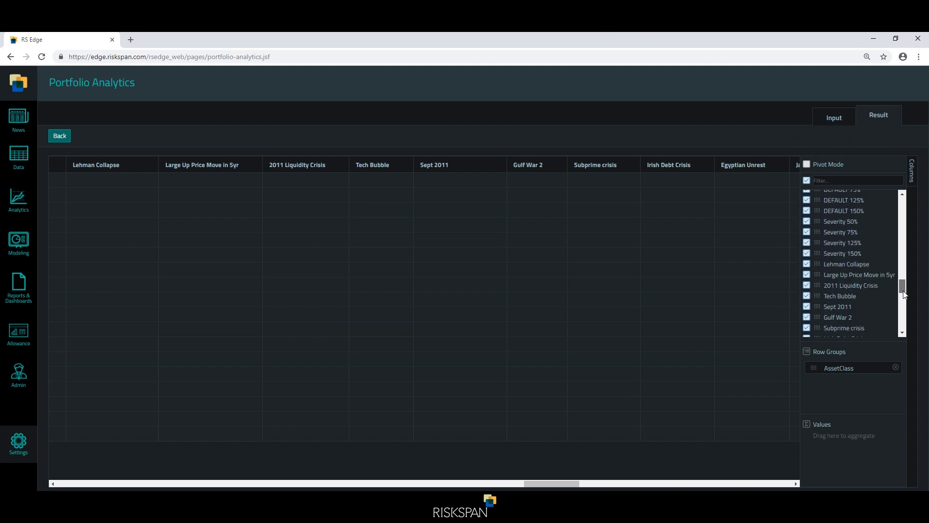
left_click_drag(820, 284, 833, 419)
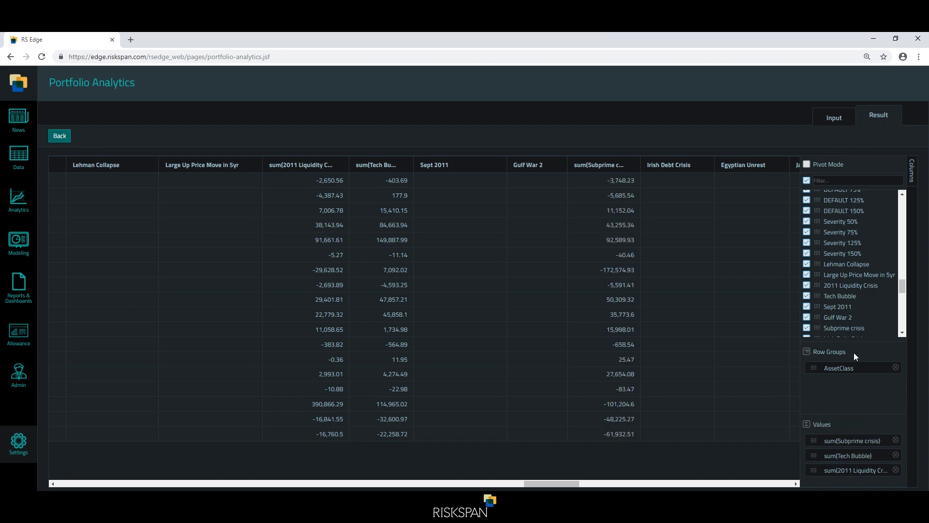
left_click(807, 164)
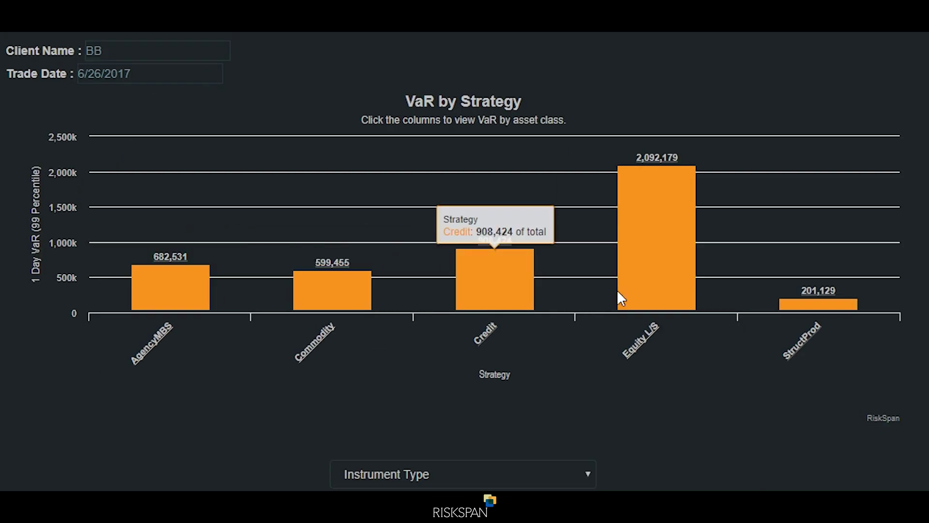
Drill into Equity L/S VaR by asset class, return to strategy view, then open Bank_Loan key-rate DV01
left_click(627, 292)
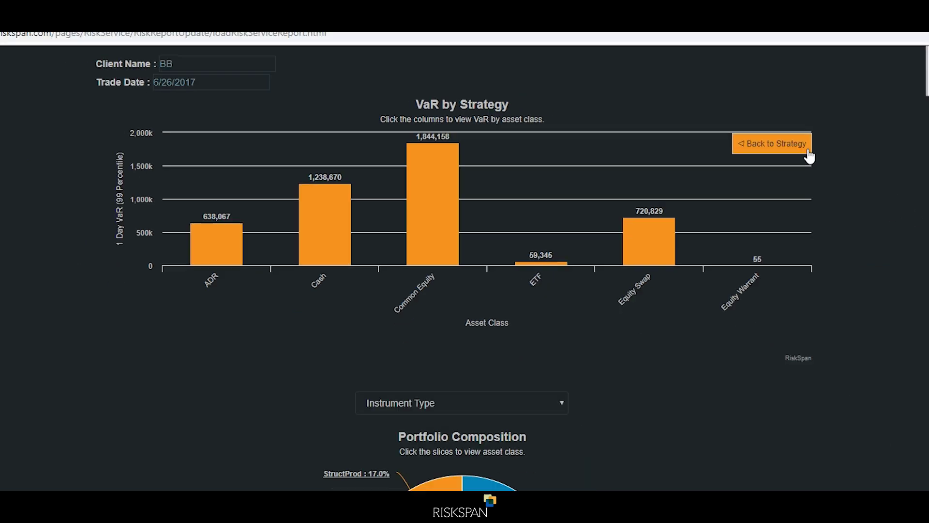
left_click(808, 151)
scroll(815, 271, "down", 9)
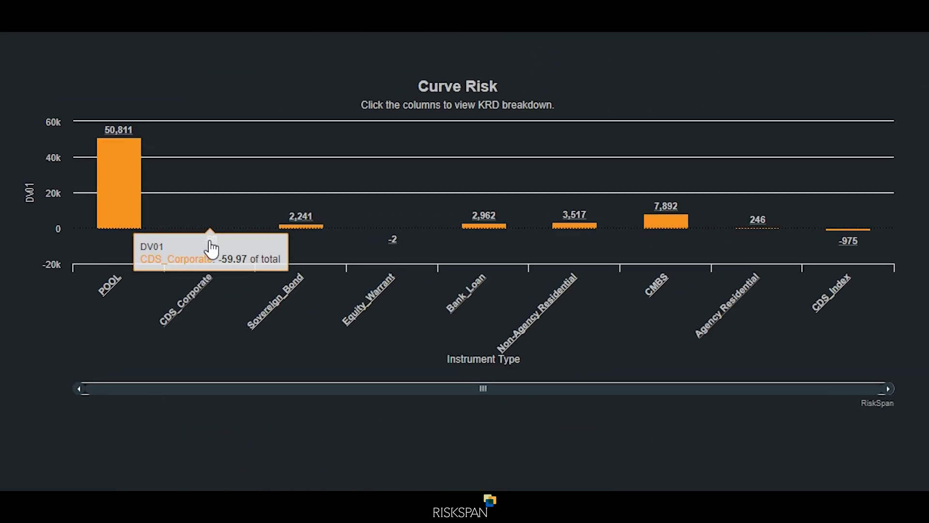
left_click(469, 231)
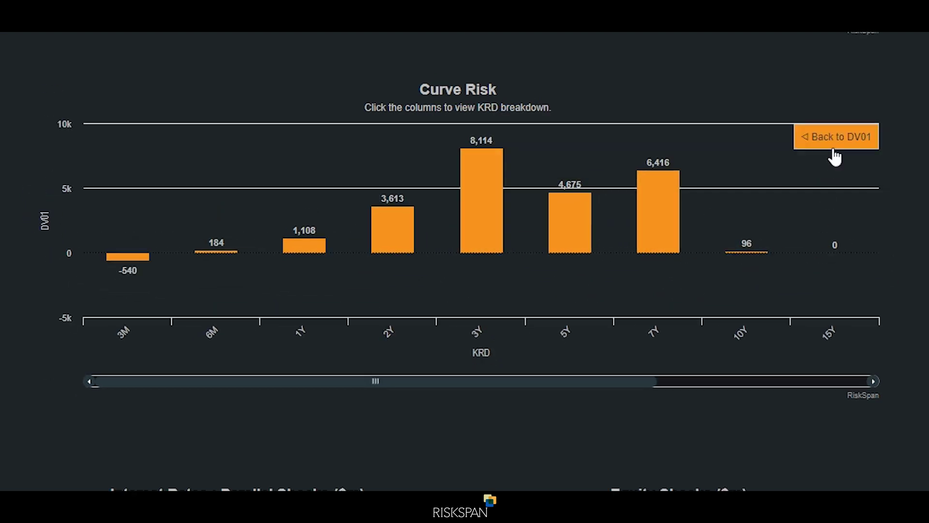
Return Curve Risk to DV01 by instrument and show all four hidden Equities Up scenarios
left_click(836, 154)
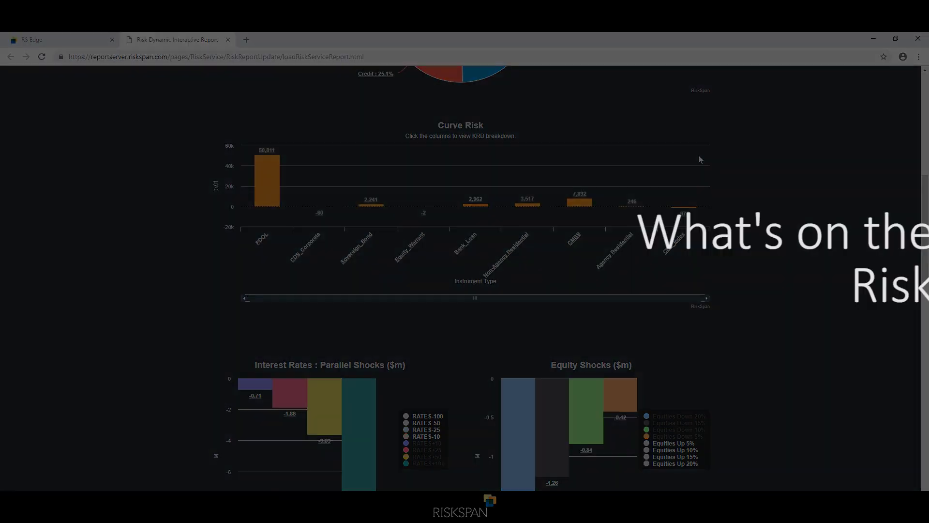
scroll(755, 226, "down", 5)
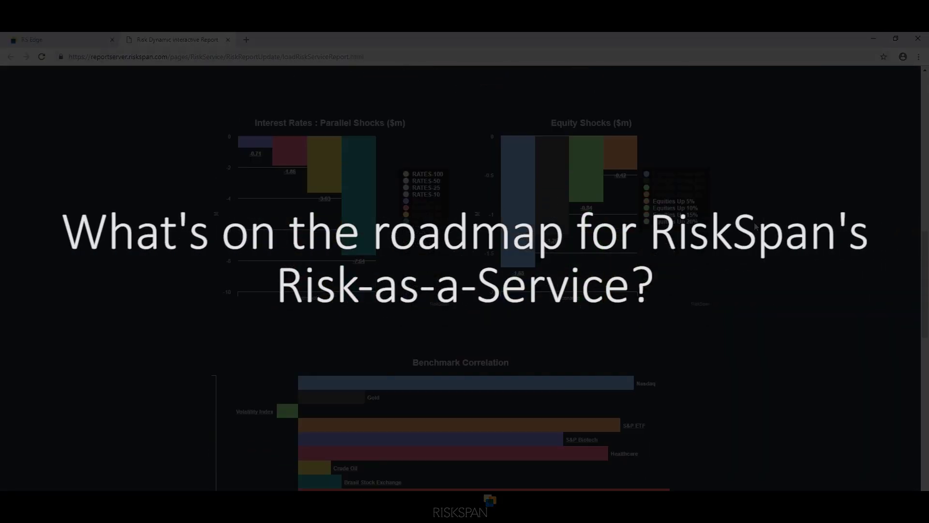
left_click(702, 202)
left_click(700, 208)
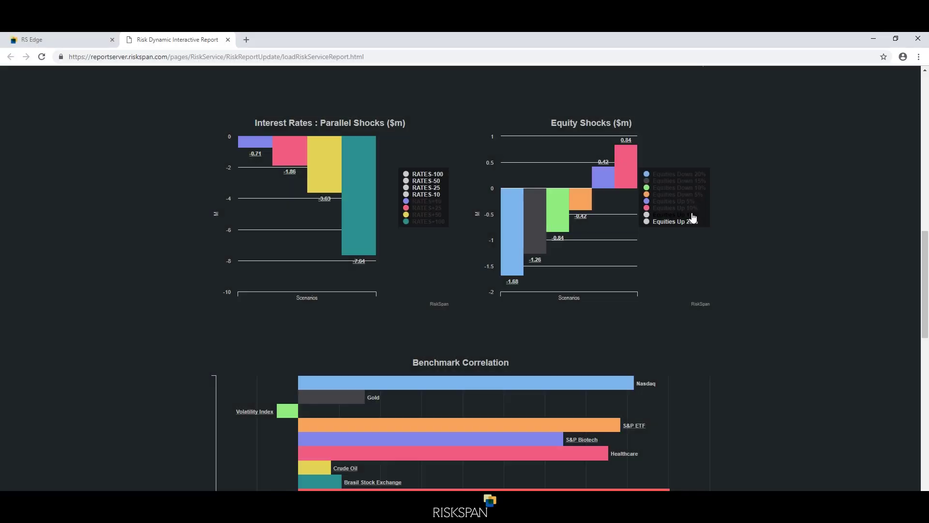
left_click(697, 215)
left_click(696, 222)
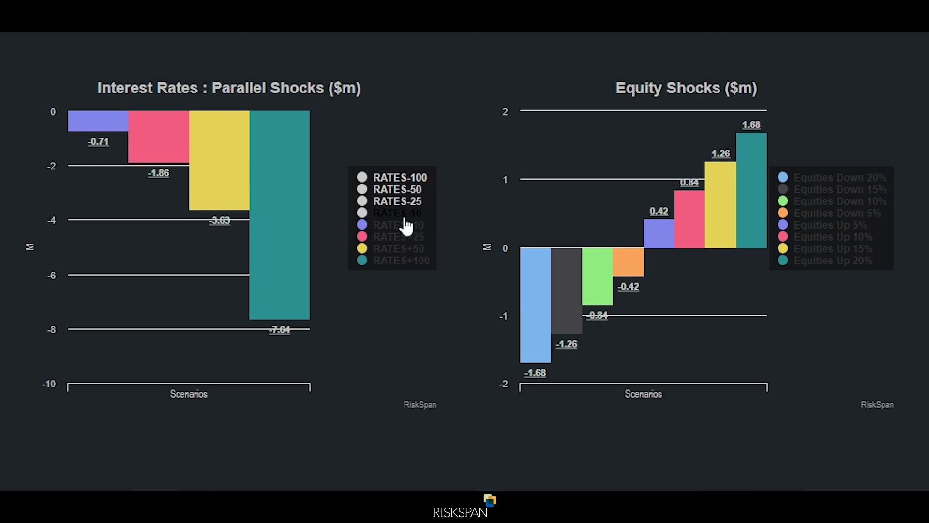
Show the RATES-10, RATES-25, RATES-50 and RATES-100 parallel shock scenarios
left_click(406, 213)
left_click(406, 201)
left_click(406, 189)
left_click(406, 178)
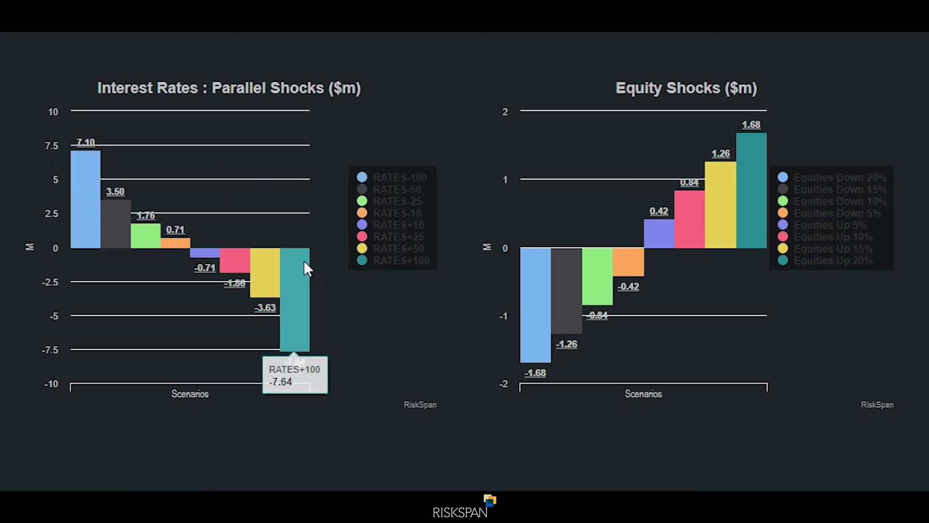
scroll(721, 401, "down", 10)
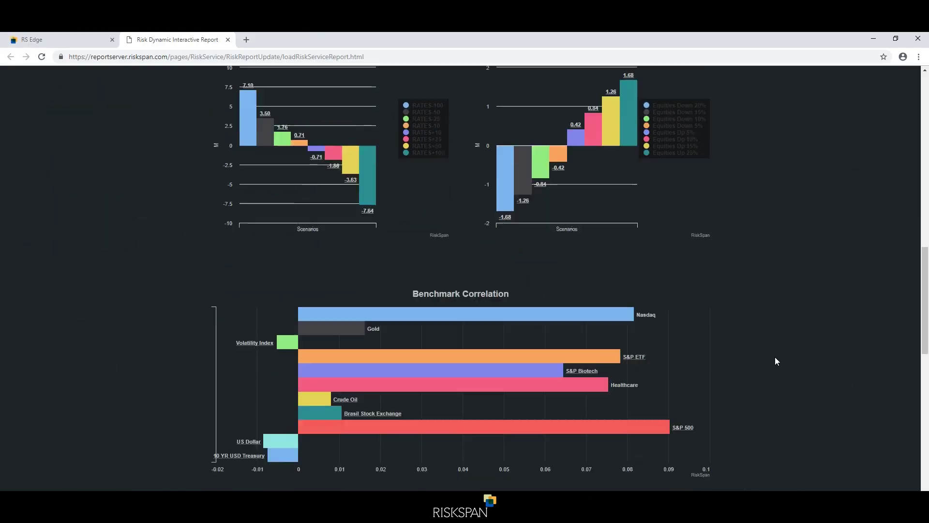
Add US Credit Rating Downgrade, 2013 Rates SellOff, Yuan Deval, Factormageddon and Brexit bars
left_click(662, 216)
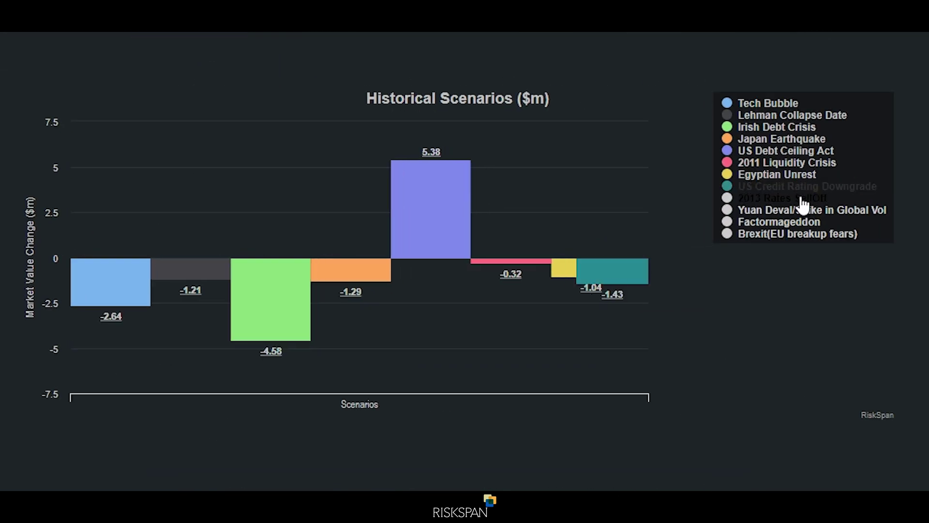
left_click(662, 223)
left_click(662, 230)
left_click(662, 237)
left_click(815, 239)
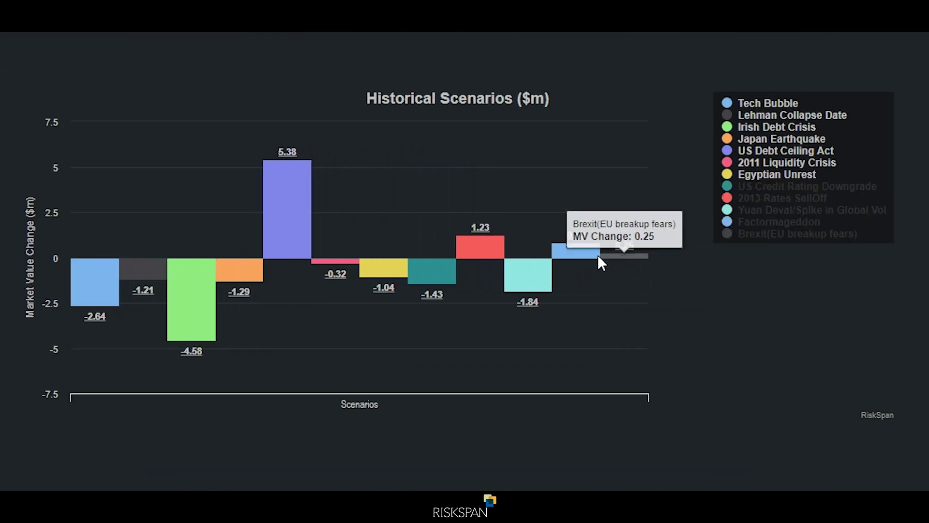